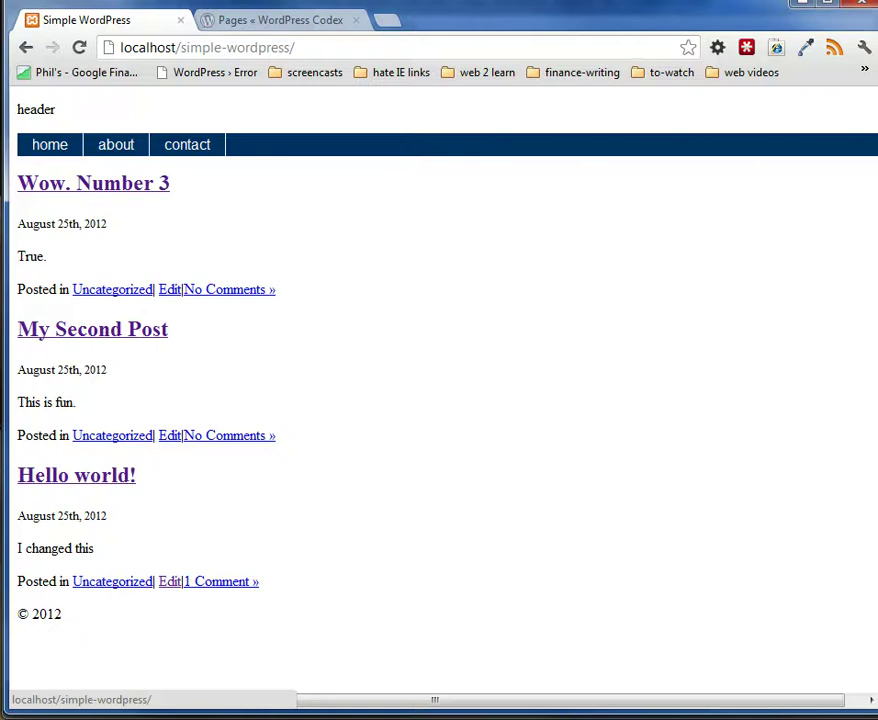
- Bring up the 'Pages « WordPress Codex' article and scroll through it and back to the top
left_click(280, 22)
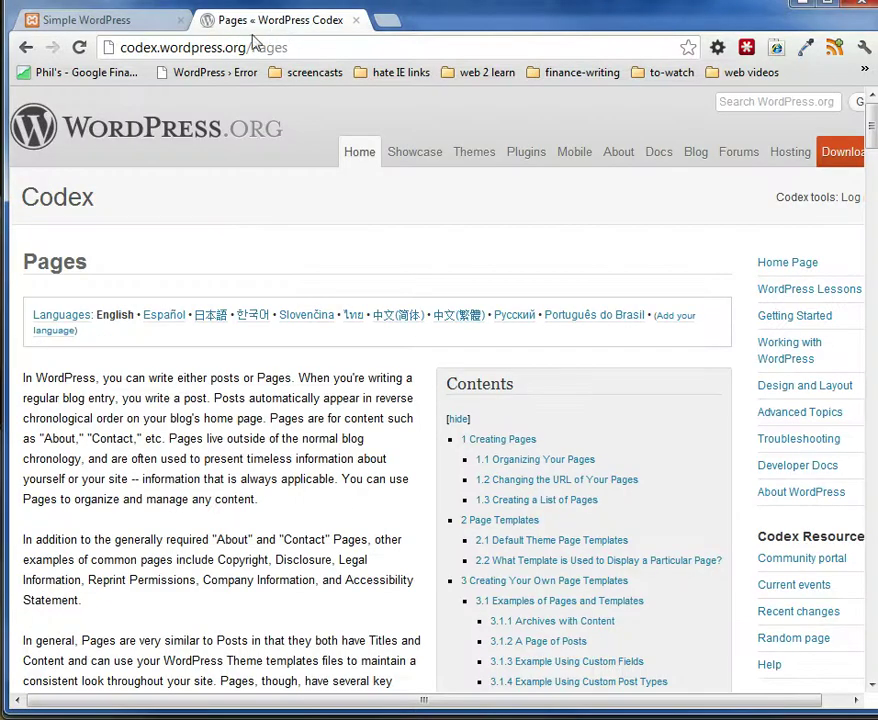
scroll(265, 420, "down", 1)
scroll(265, 422, "down", 3)
scroll(265, 420, "up", 4)
key("alt+Tab")
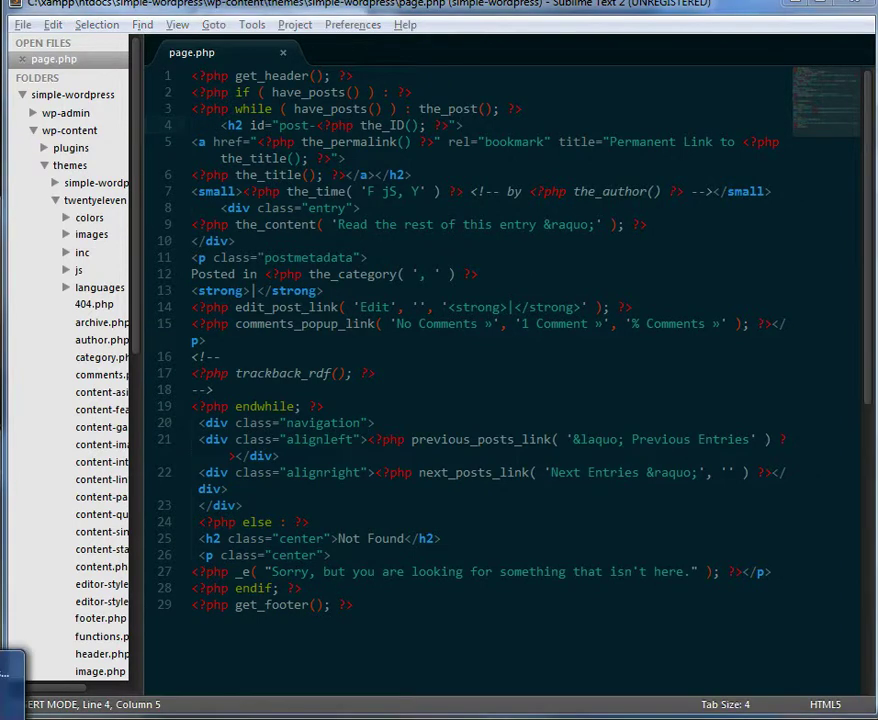
key("alt+Tab")
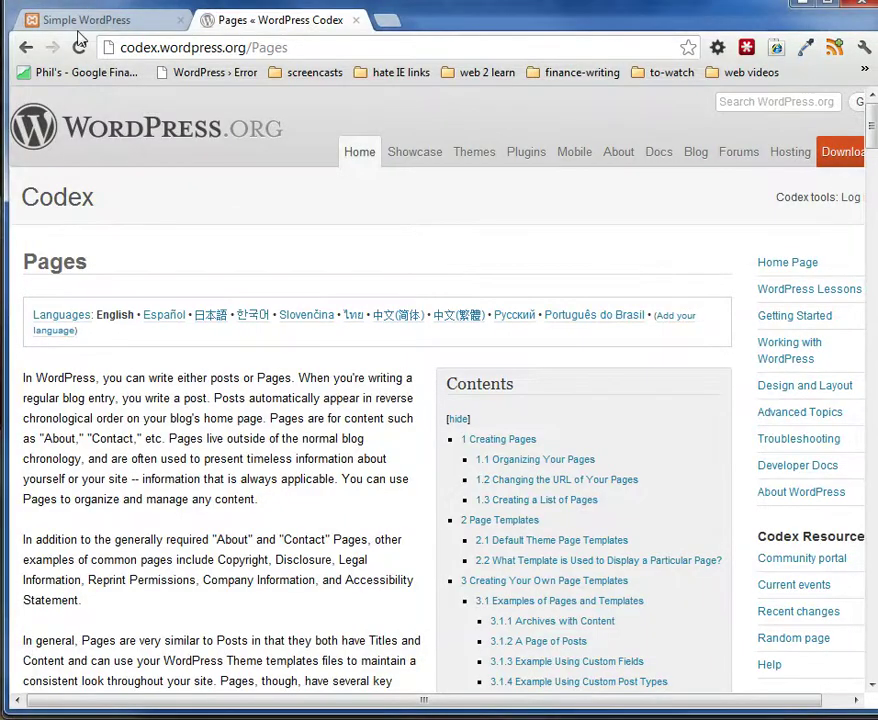
- Go to the local site's wp-admin dashboard and open its Pages list
left_click(89, 22)
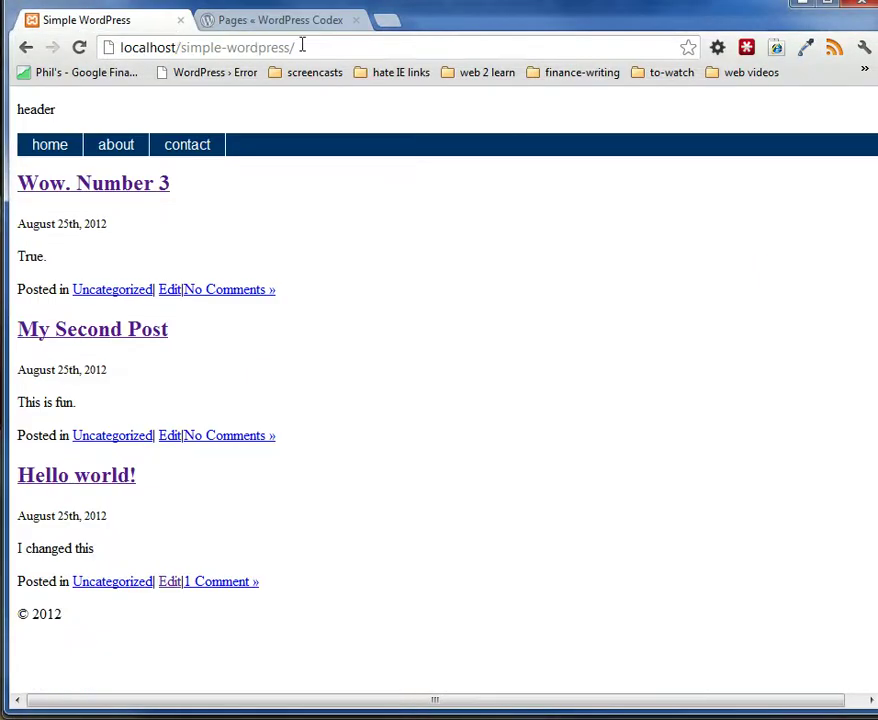
type("wp-")
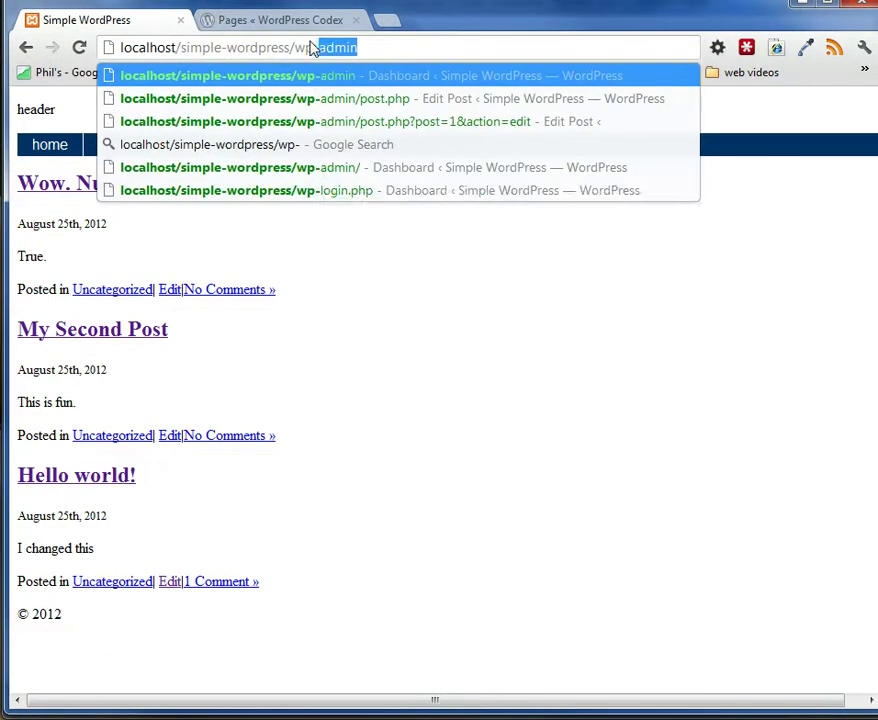
key("Return")
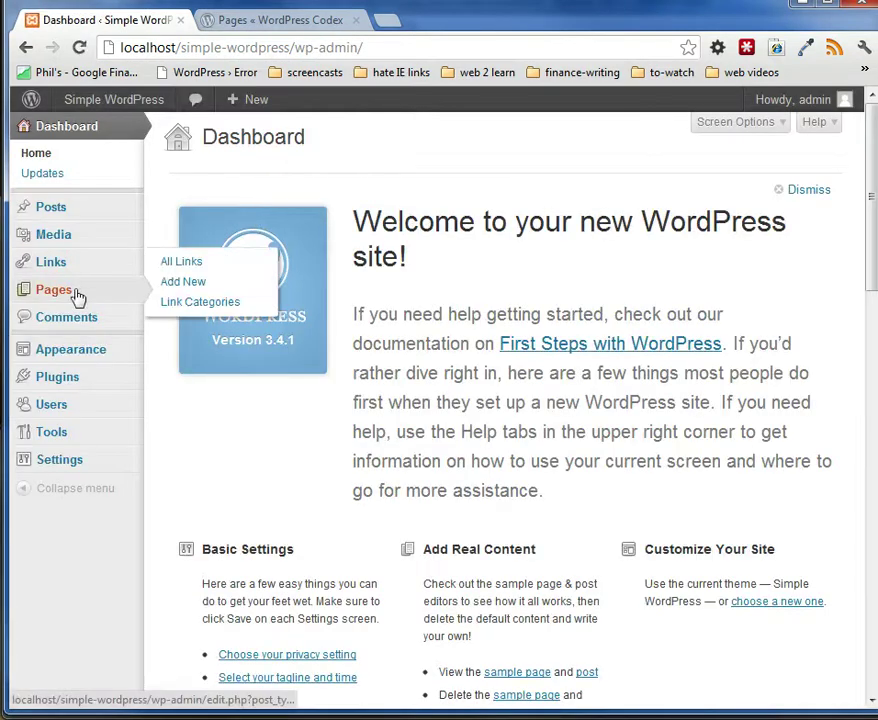
mouse_move(54, 289)
left_click(76, 296)
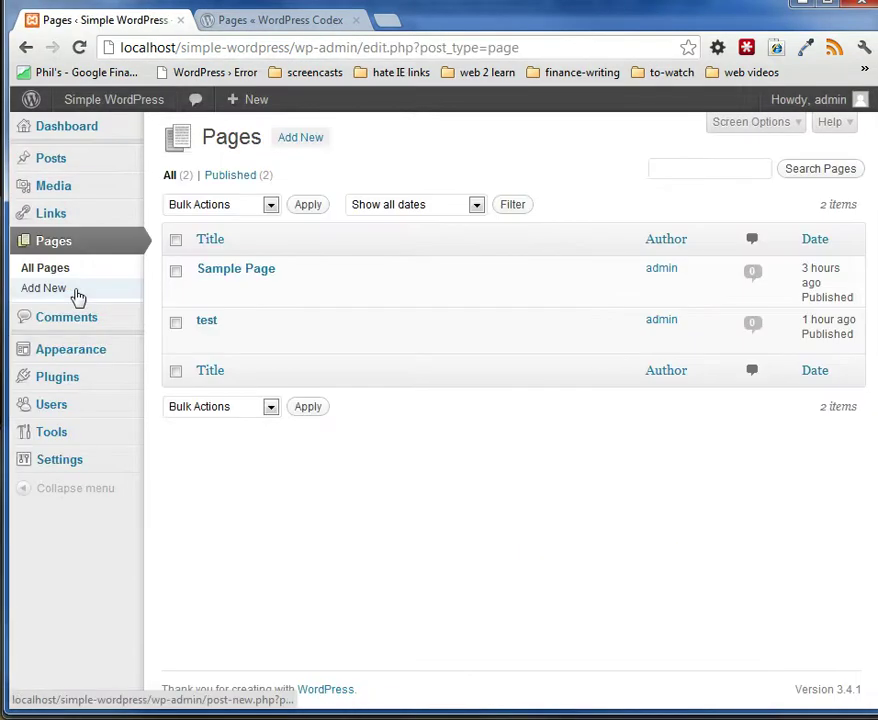
mouse_move(400, 280)
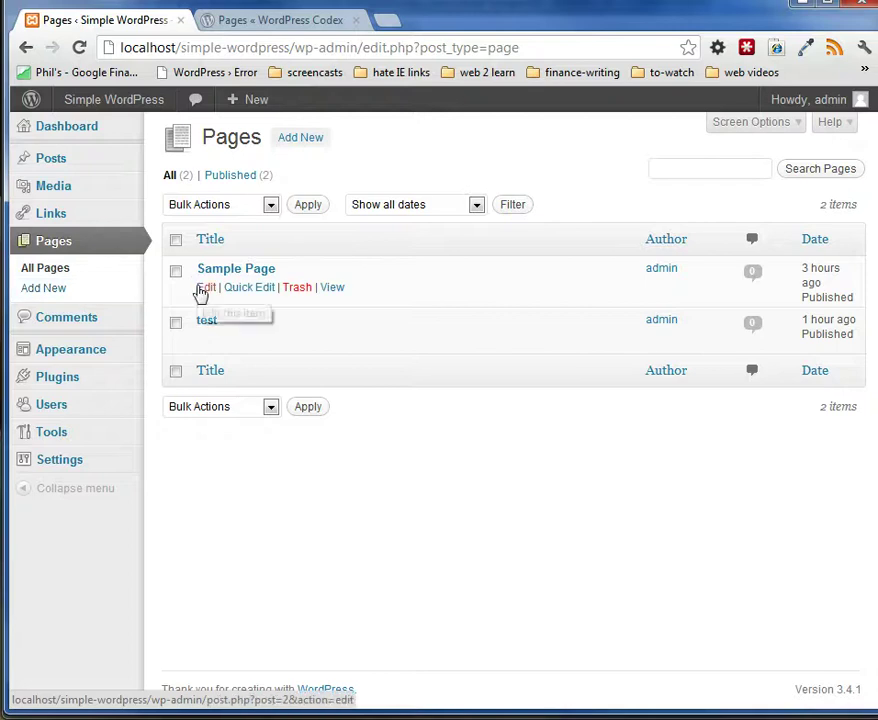
- Trash Sample Page and test, then permanently delete test from the Trash
left_click(300, 288)
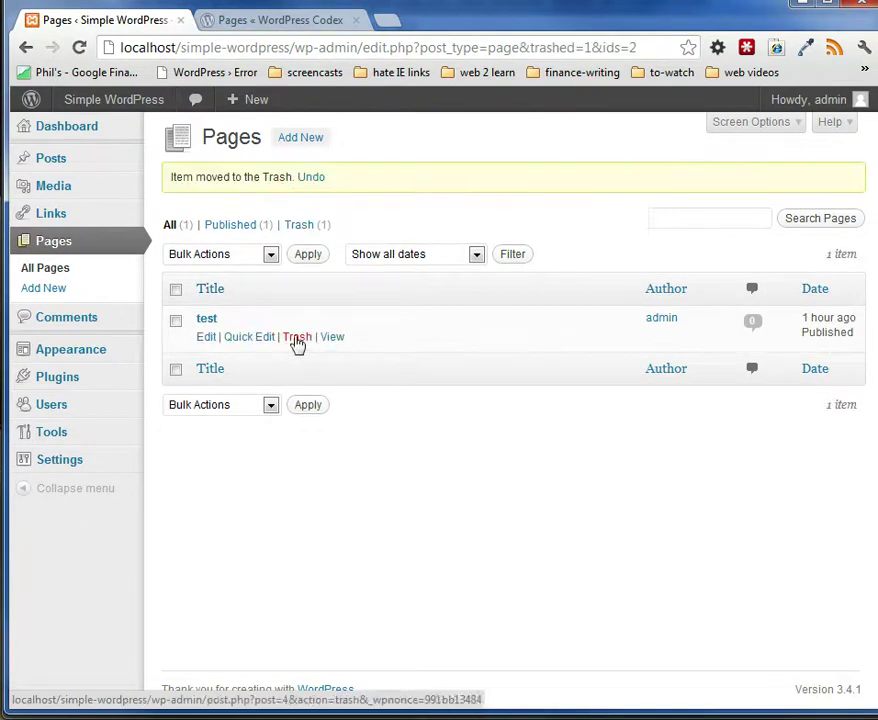
mouse_move(400, 327)
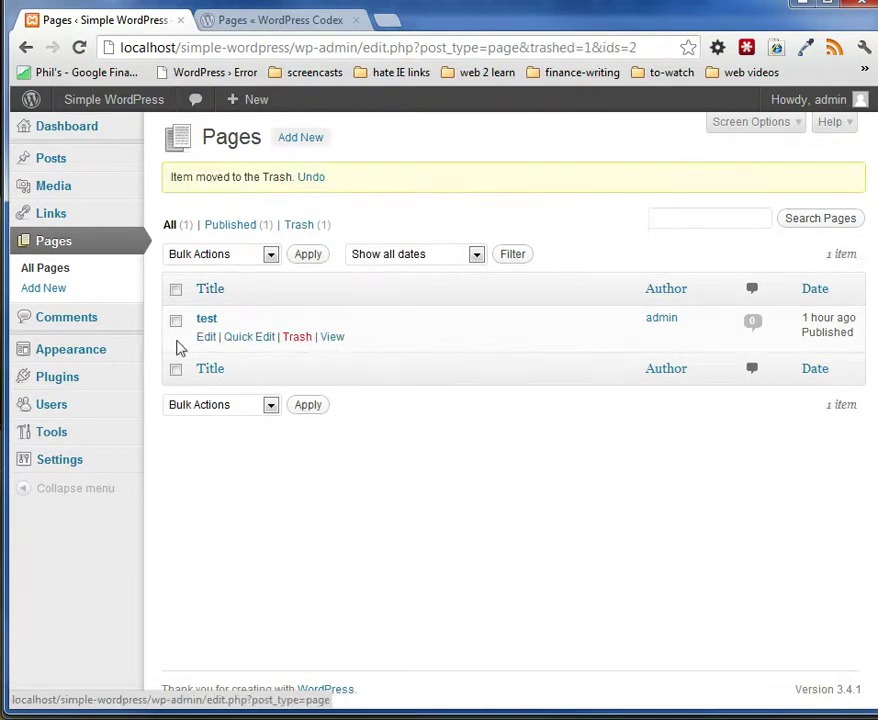
left_click(297, 339)
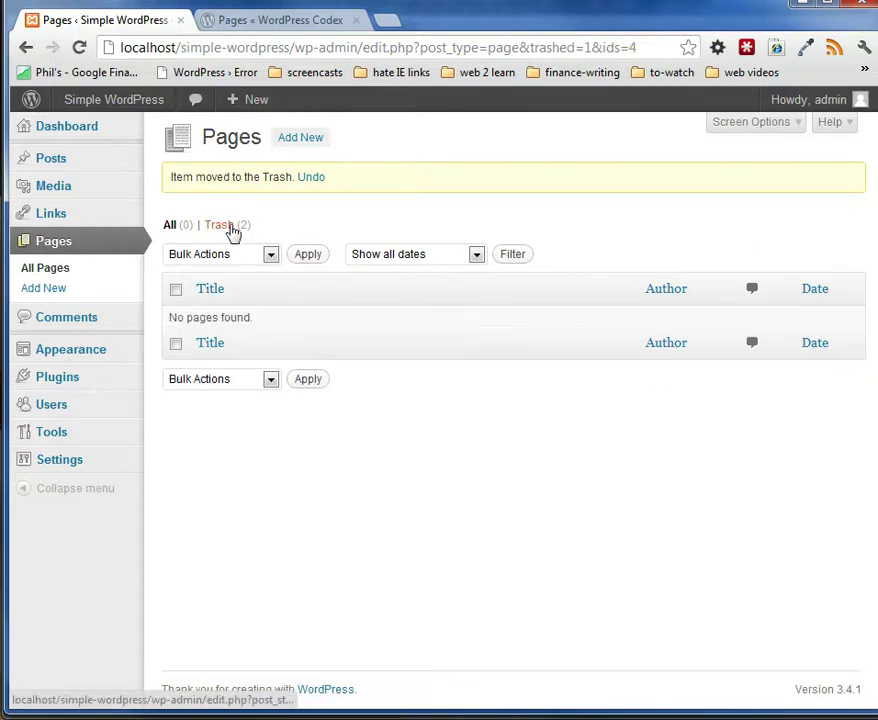
left_click(231, 227)
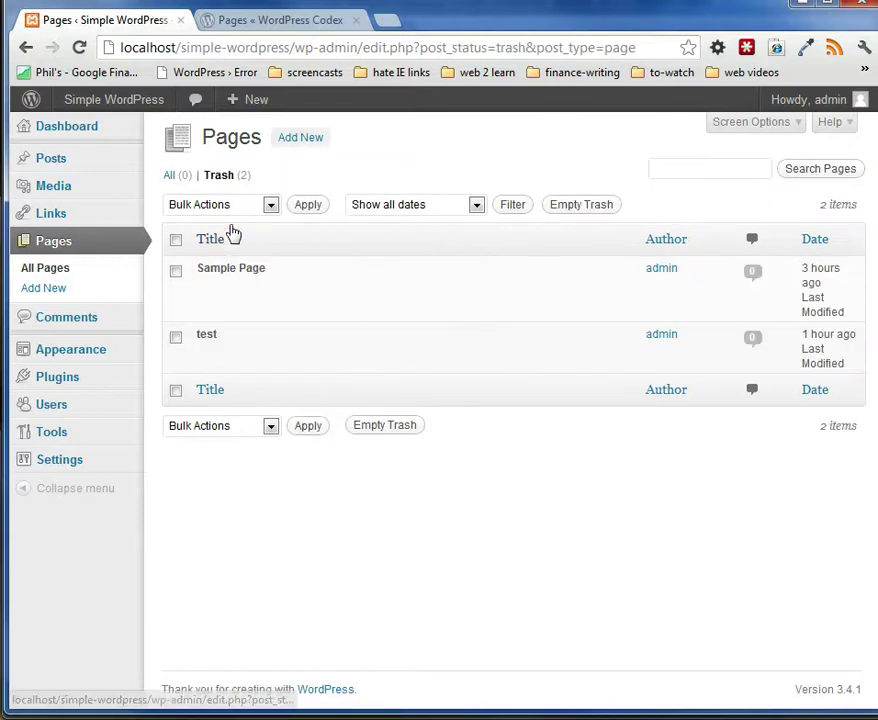
left_click(175, 271)
left_click(176, 337)
left_click(303, 355)
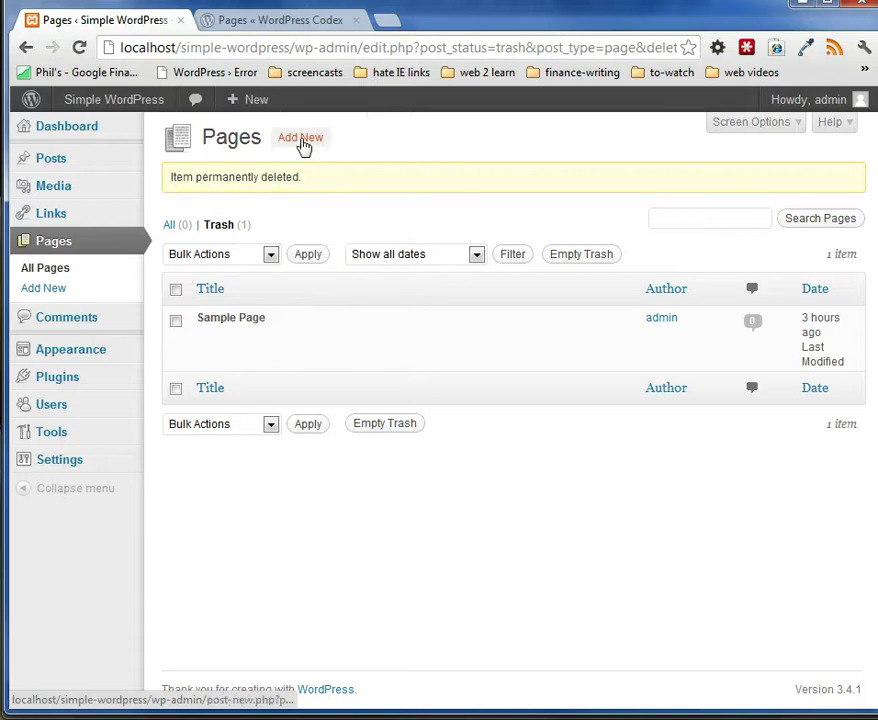
- Add a new page titled 'About' with the body text 'About me' and publish it
left_click(302, 139)
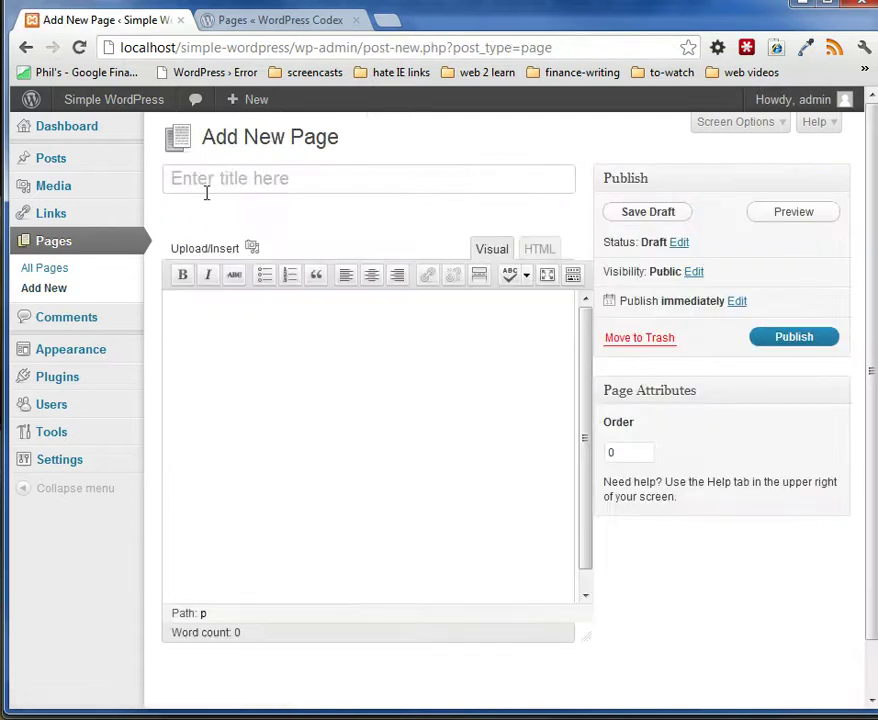
type("About")
left_click(206, 303)
type("ABout")
key("BackSpace")
key("BackSpace")
key("BackSpace")
key("BackSpace")
type("bout me")
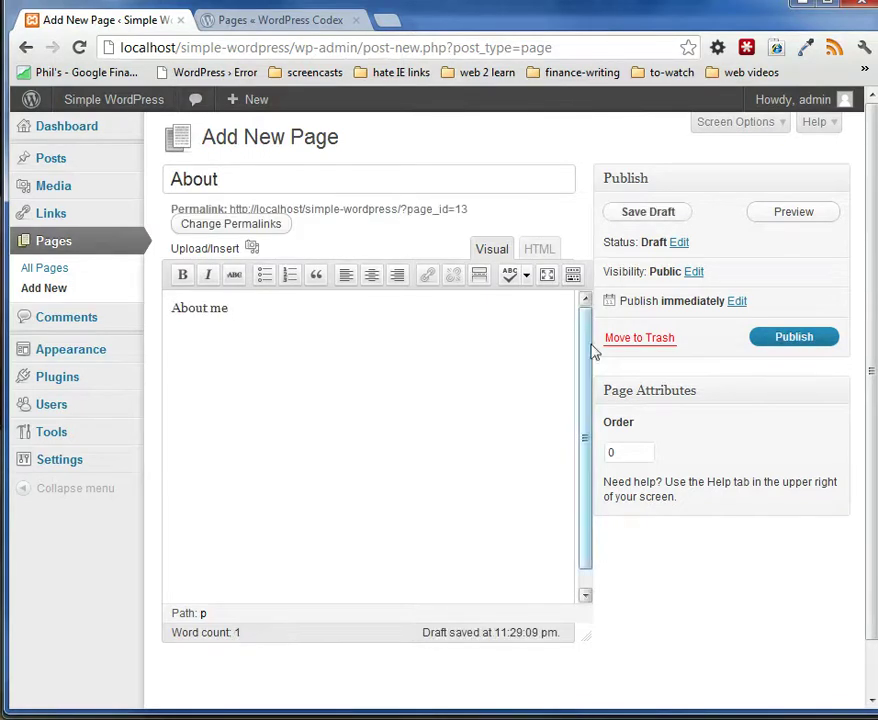
left_click(795, 340)
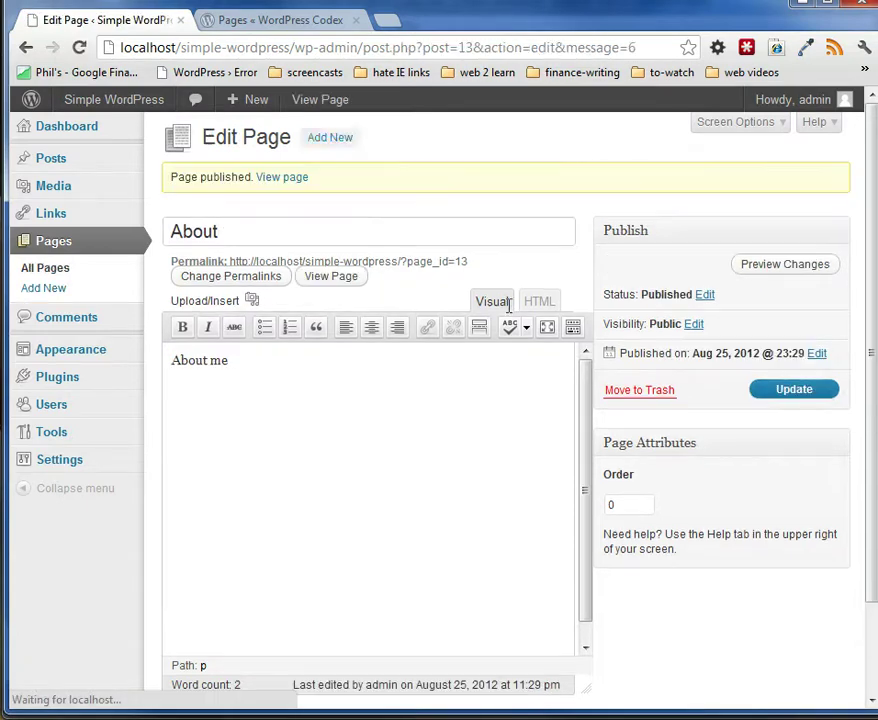
- Publish a new 'Contact' page with body 'Contact Me' and view it on the site
left_click(348, 138)
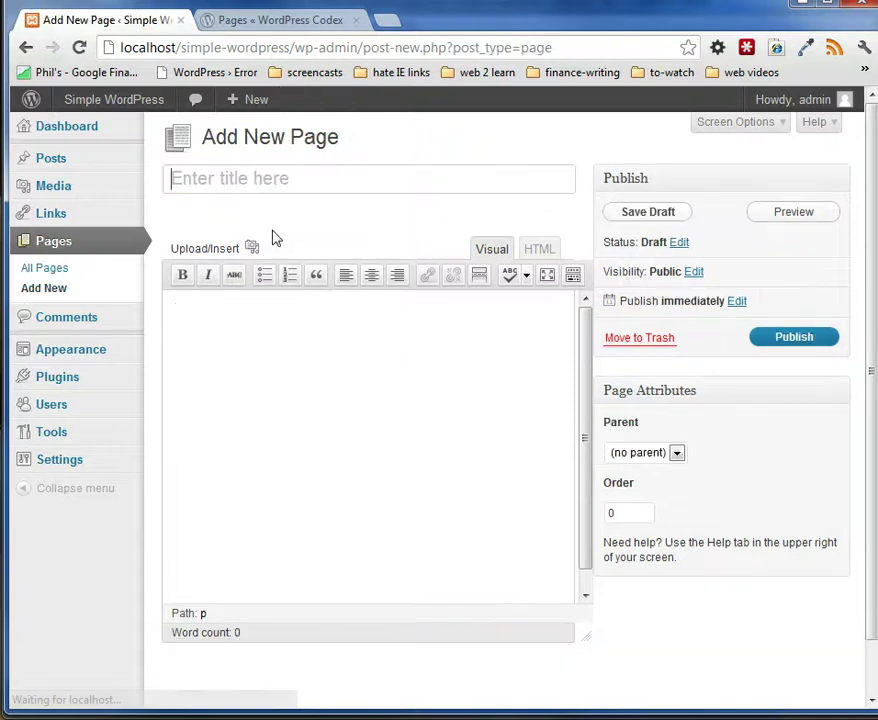
type("Co")
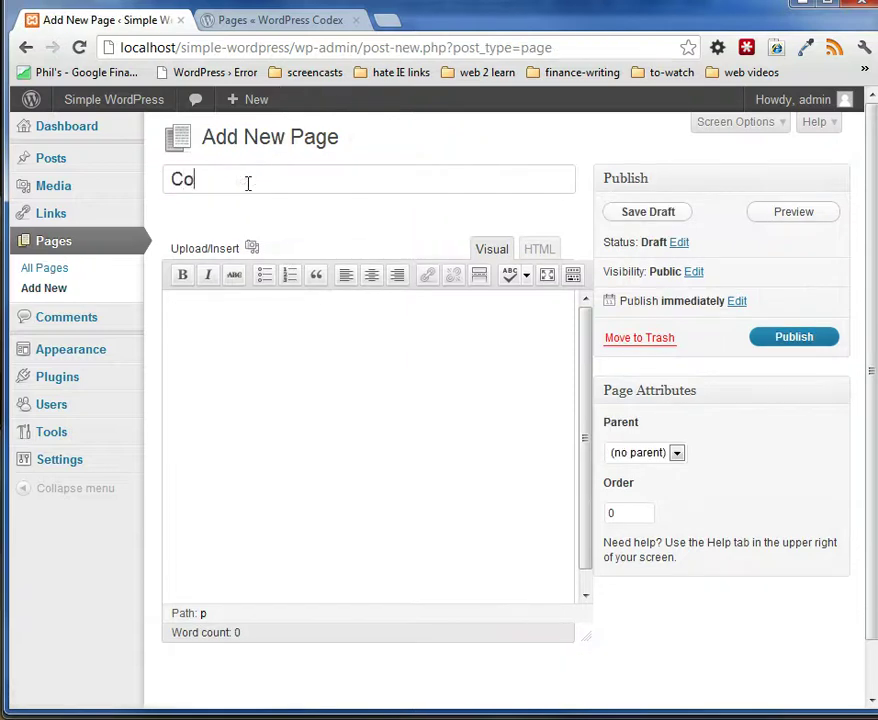
type("ntact")
left_click(260, 303)
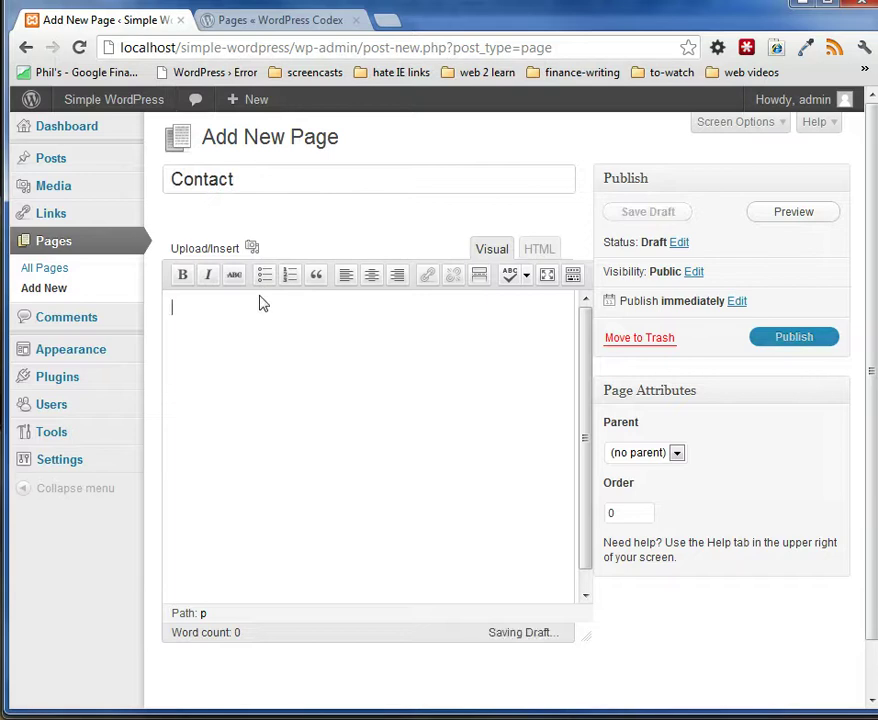
type("Contact Me")
left_click(796, 340)
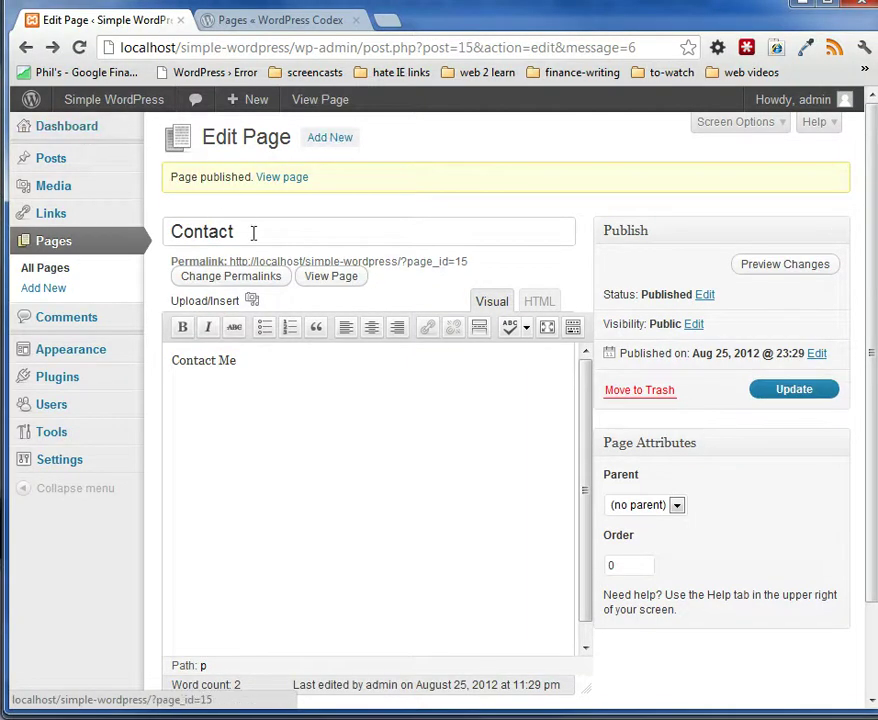
left_click(315, 101)
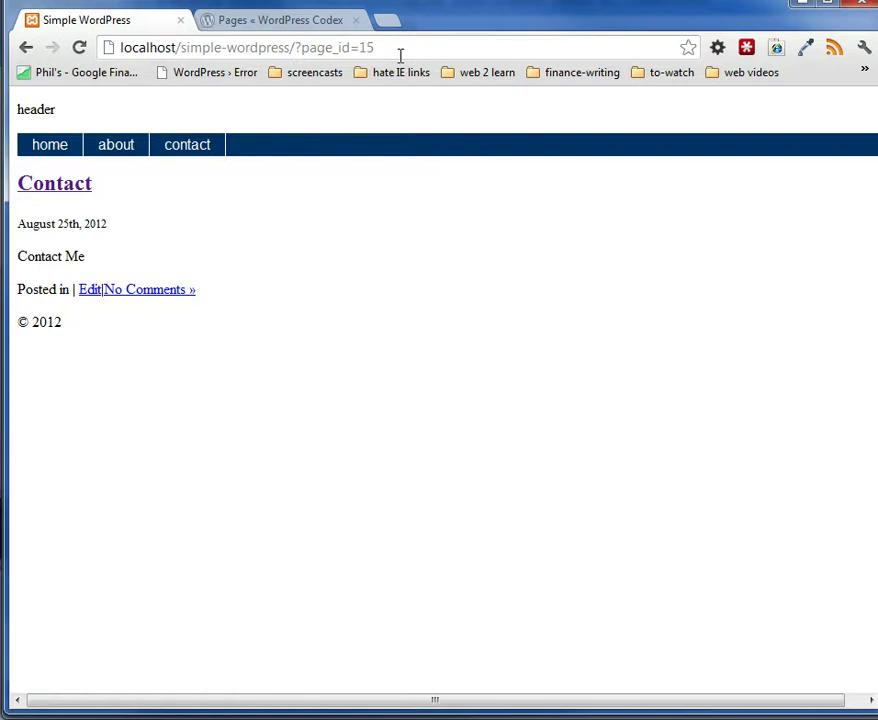
- Return to the All Pages list and view the published About page on the site
left_click(26, 48)
mouse_move(53, 186)
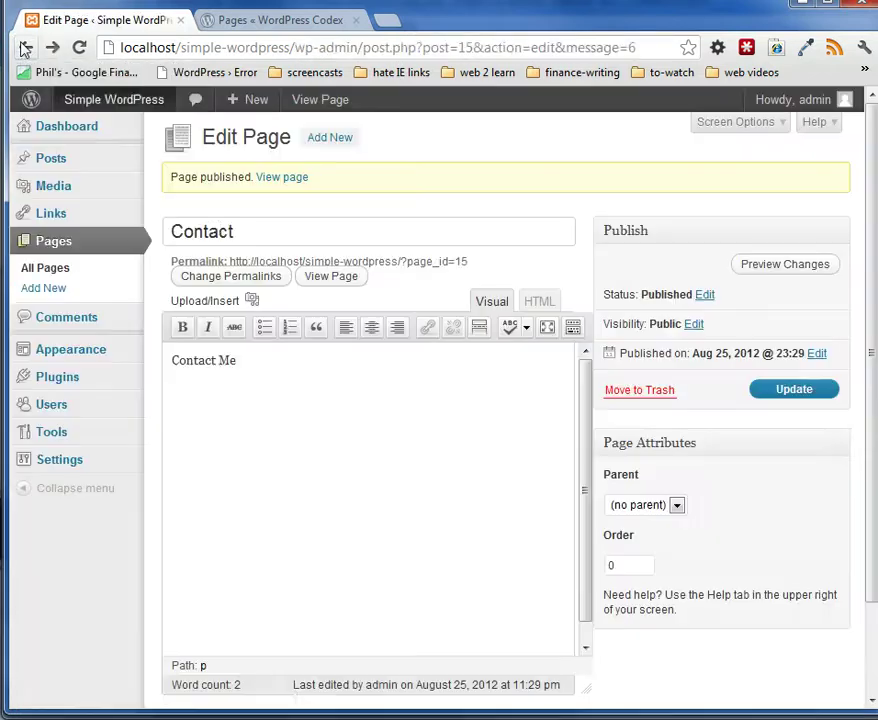
left_click(58, 271)
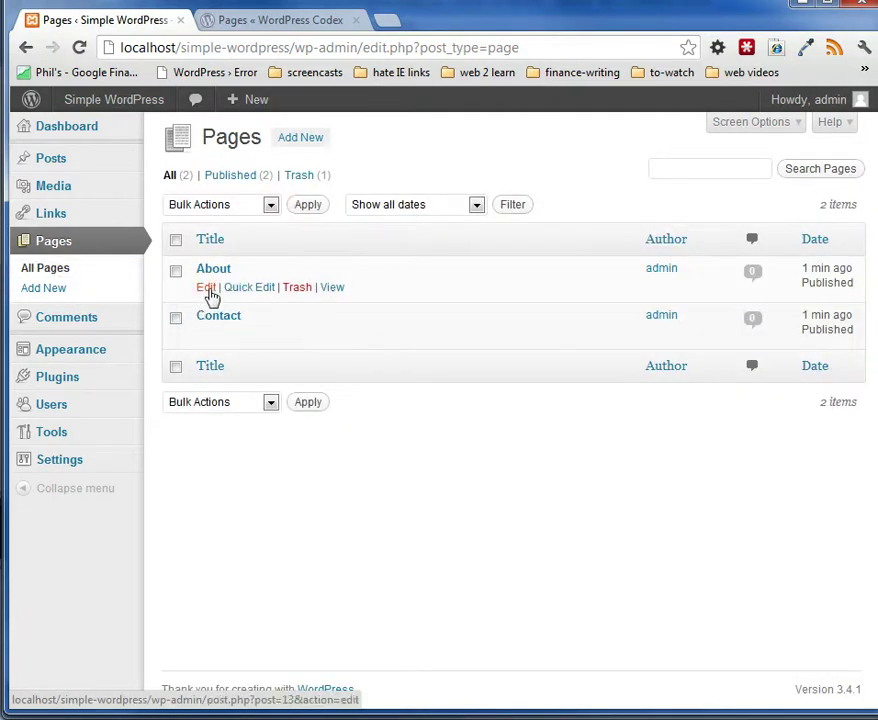
left_click(330, 289)
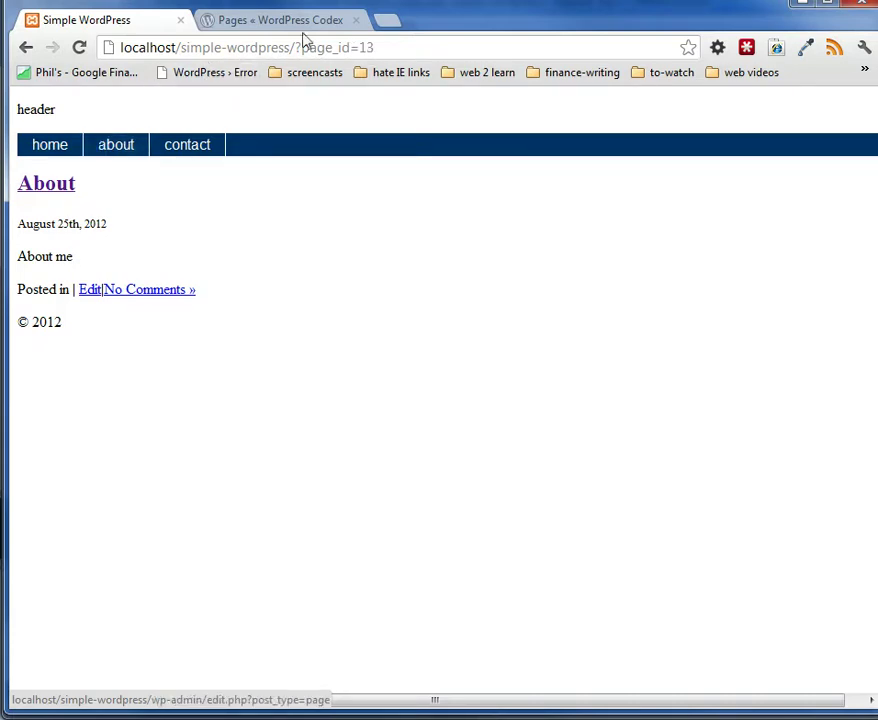
- From wp-admin, set permalinks to the Post name structure and save the change
left_click_drag(376, 48, 296, 48)
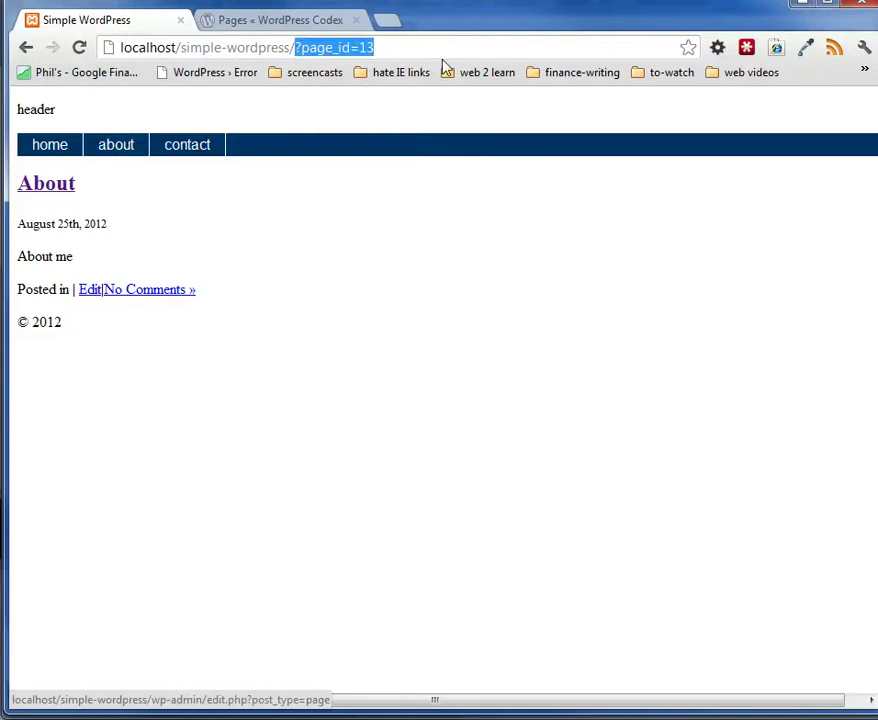
type("wp-admin")
key("Return")
mouse_move(60, 459)
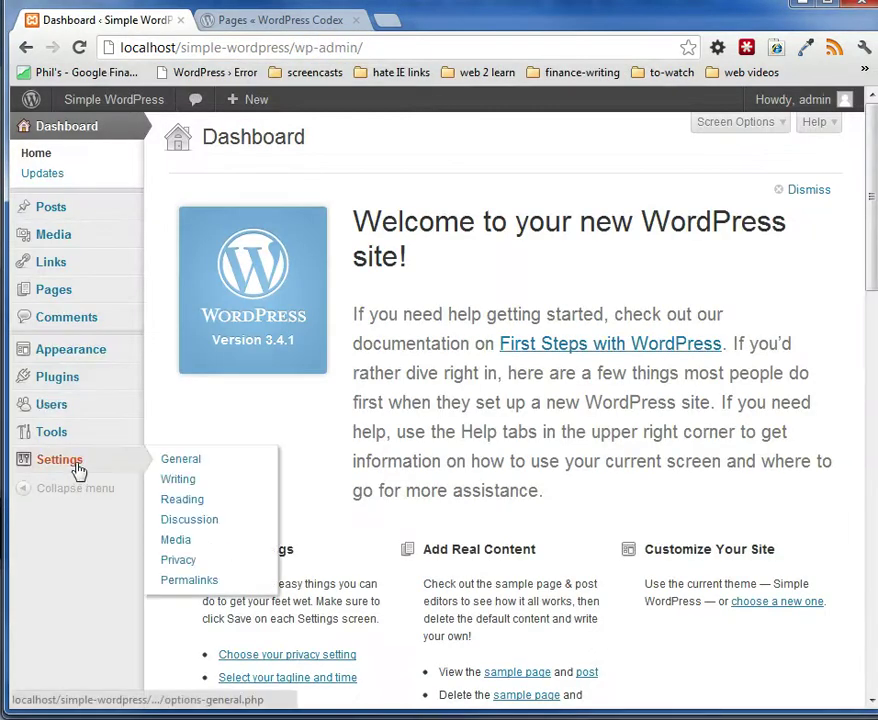
left_click(210, 581)
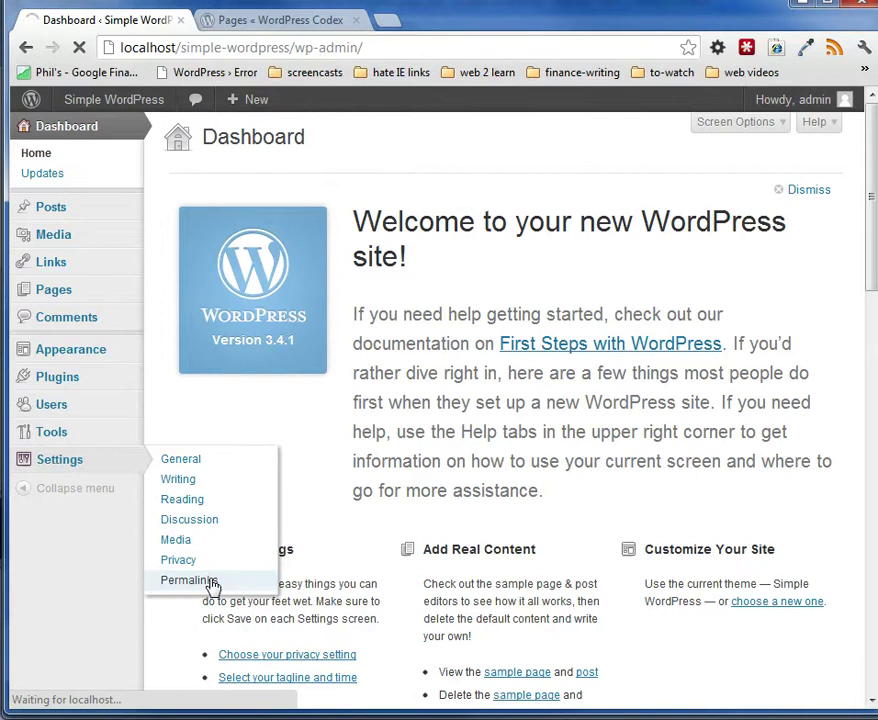
left_click(177, 404)
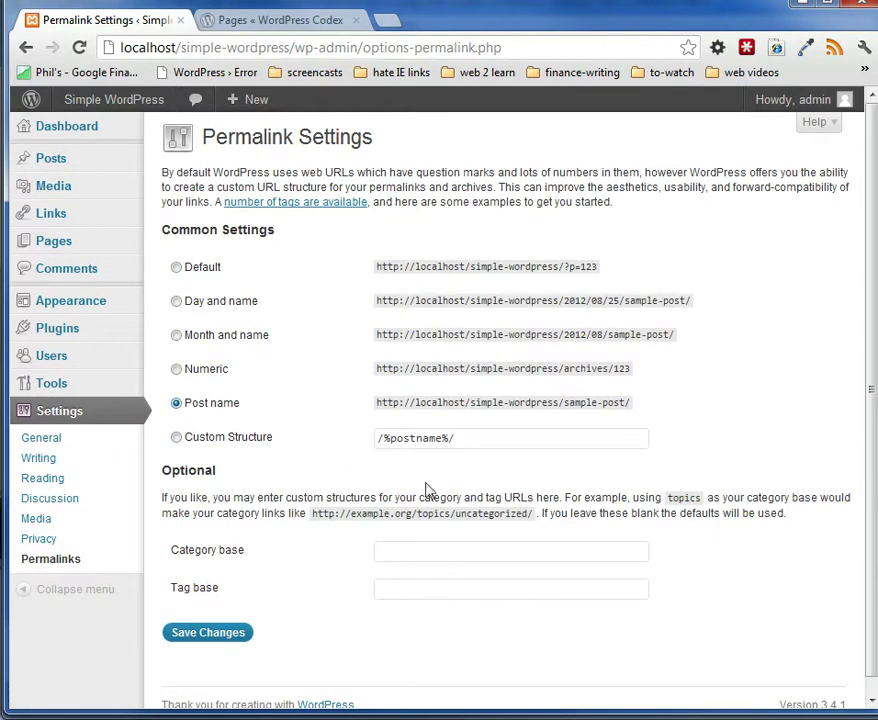
left_click(208, 636)
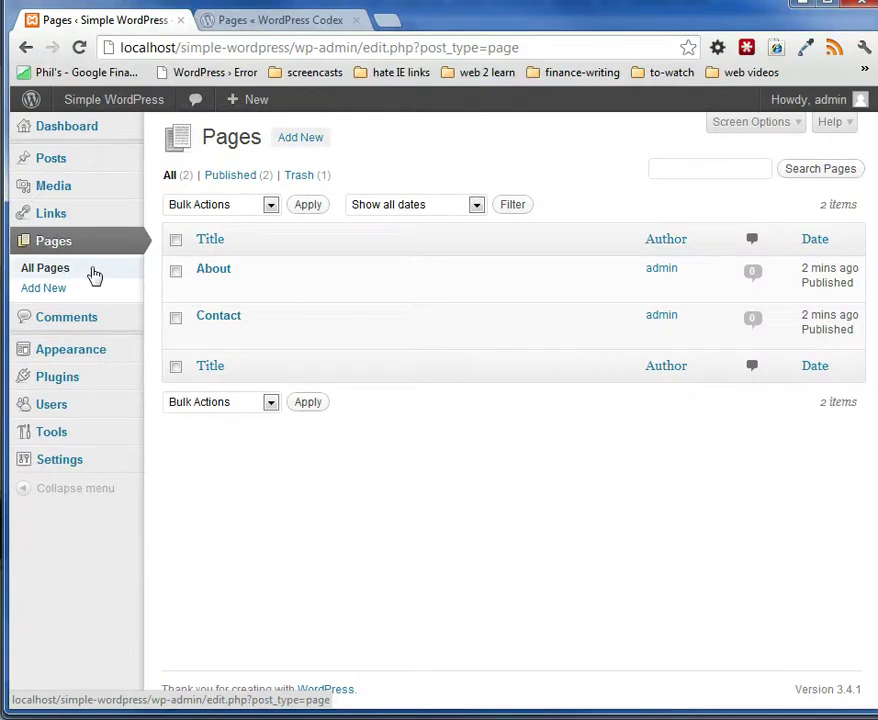
- Check that the About and Contact pages load at /about/ and /contact/
left_click(333, 289)
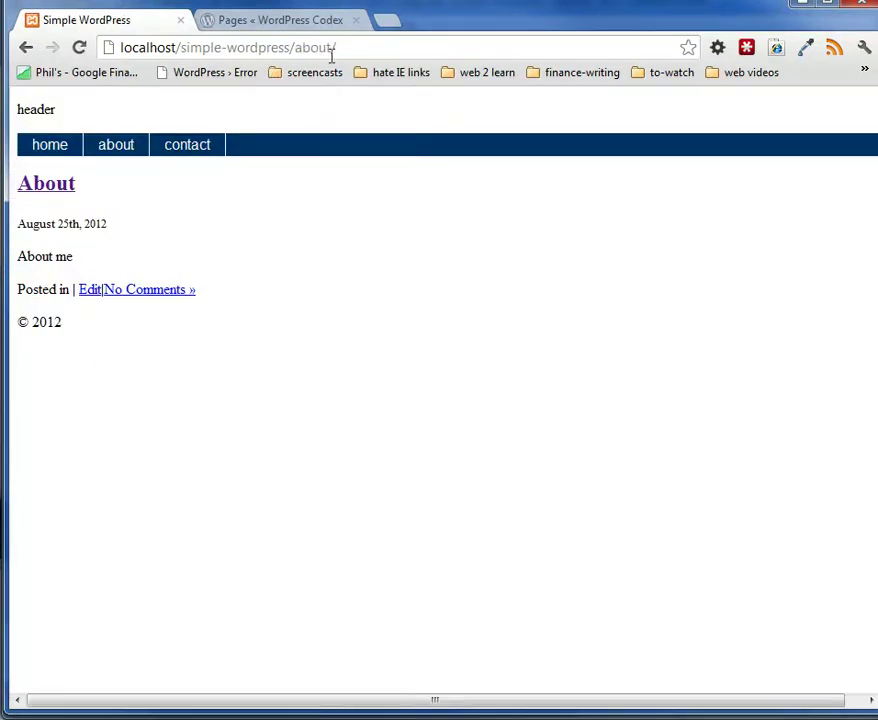
left_click(26, 47)
left_click(334, 335)
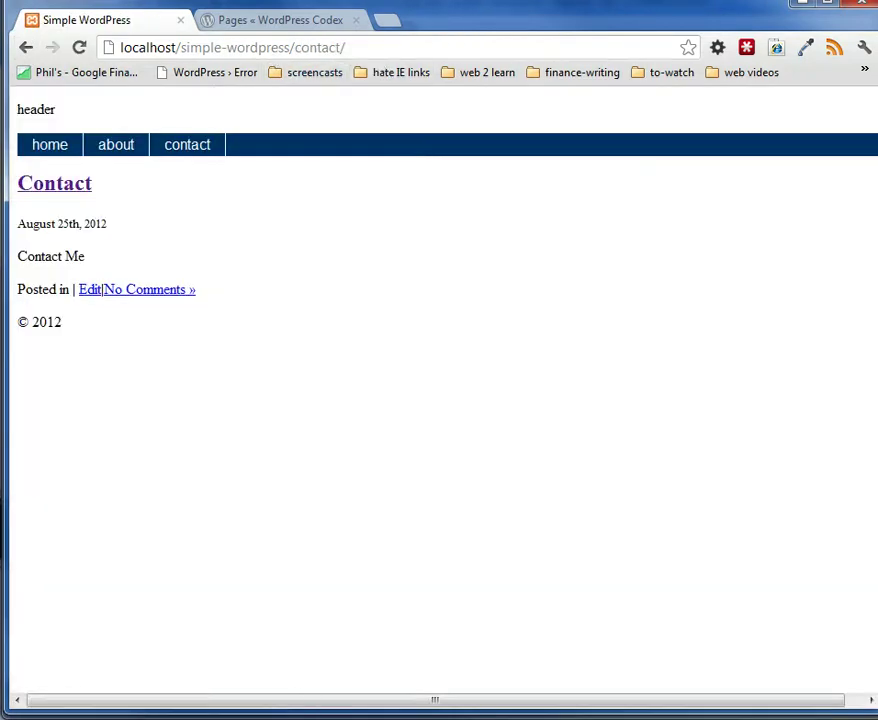
key("alt+Tab")
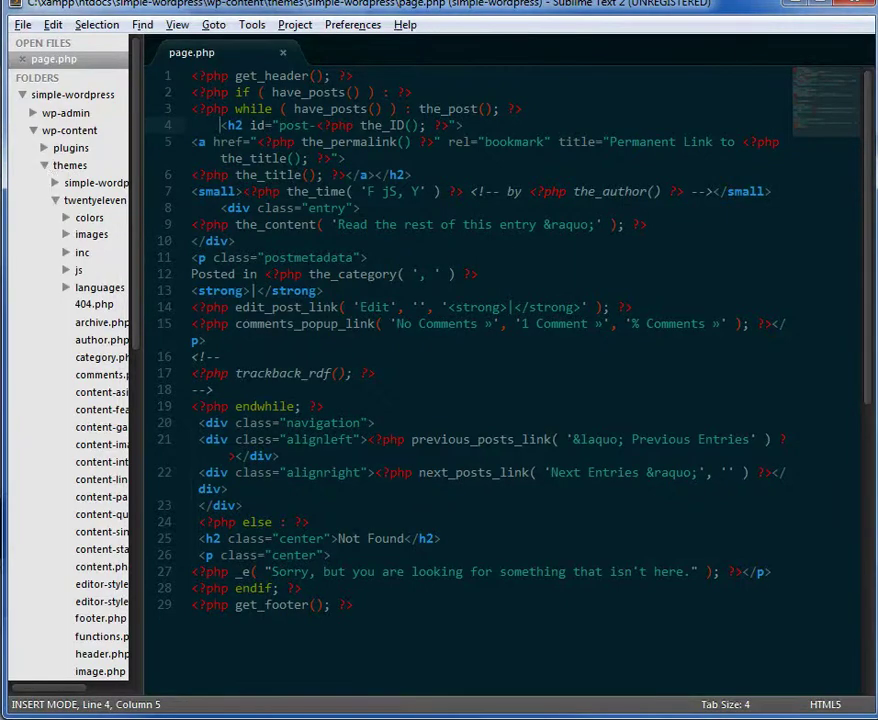
- Point header.php nav links to /simple-wordpress, /simple-wordpress/about and /simple-wordpress/contact, and save
key("BackSpace")
type("/simple-wordpress")
key("Down")
type("/simple-wordpress/about")
key("Down")
type("/simle-")
key("BackSpace")
key("BackSpace")
key("BackSpace")
type("ple-wordpress/ac")
key("BackSpace")
key("BackSpace")
type("contact\">contact</a></li>")
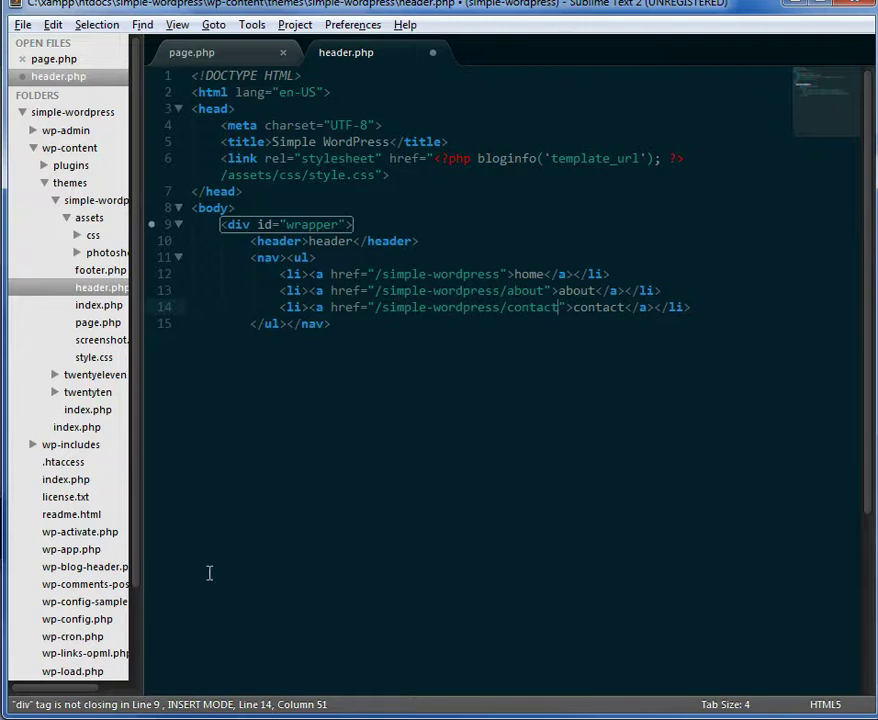
key("ctrl+s")
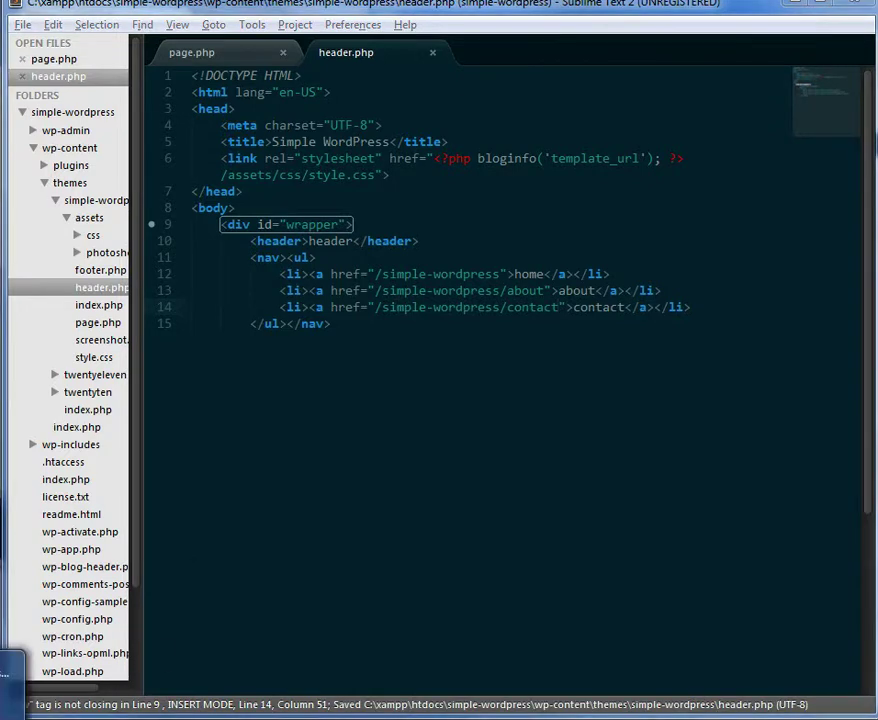
key("alt+Tab")
- Reload the site and follow the home, about and contact nav links in turn
left_click(82, 47)
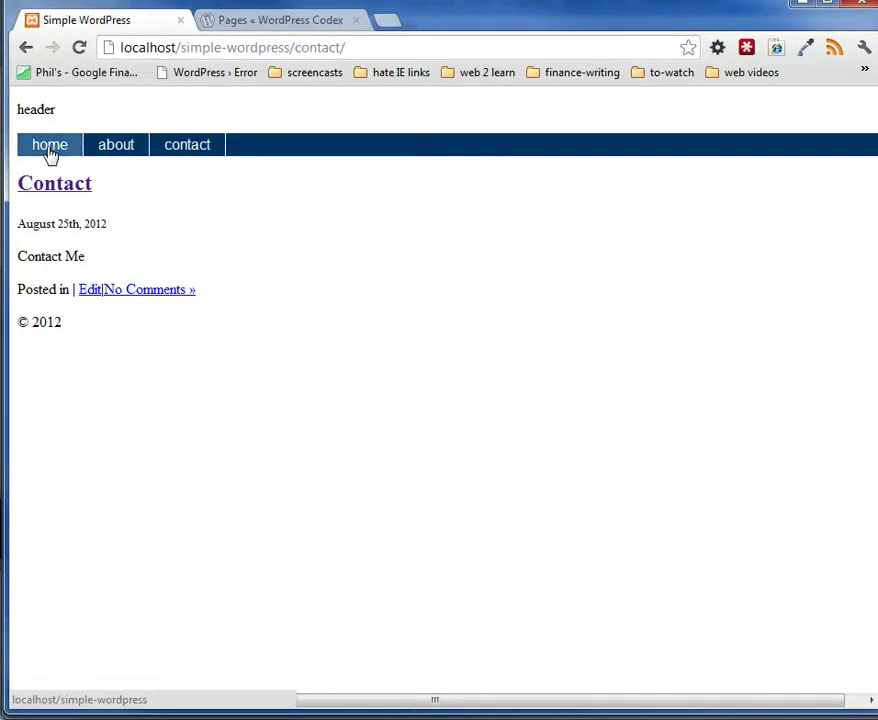
left_click(50, 152)
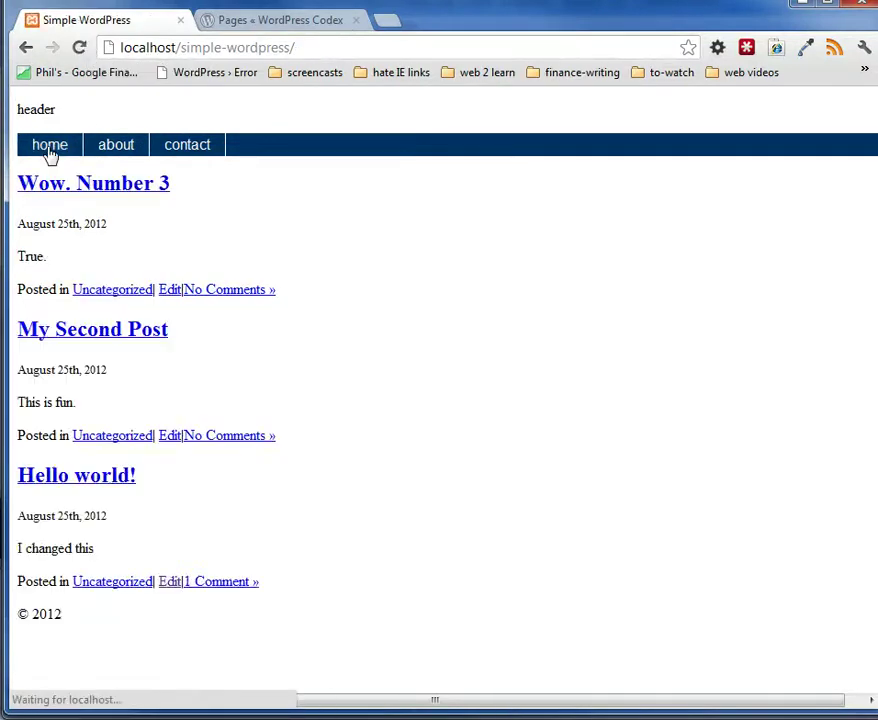
left_click(113, 147)
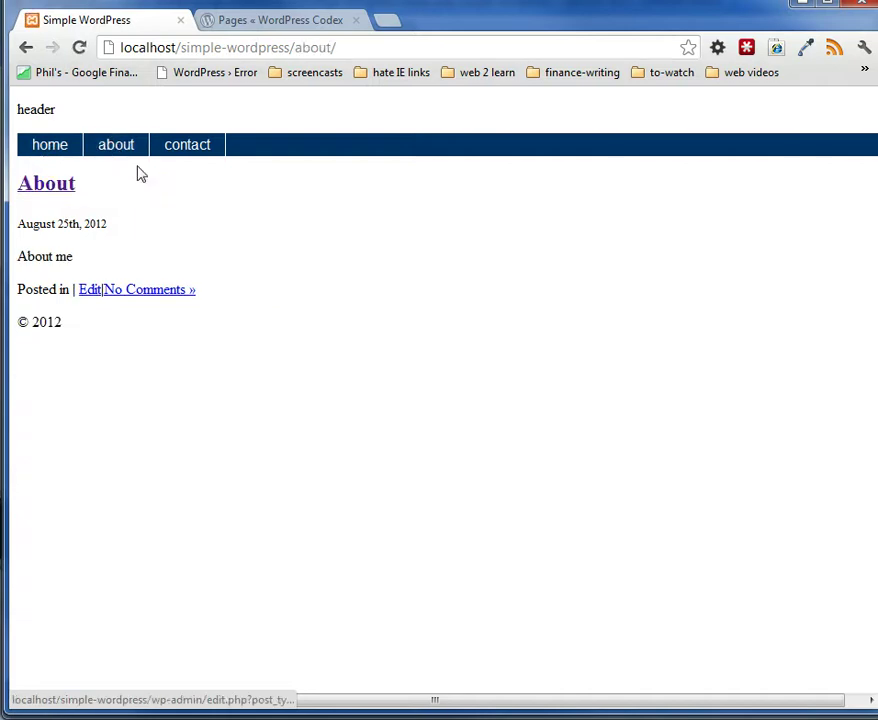
left_click(184, 153)
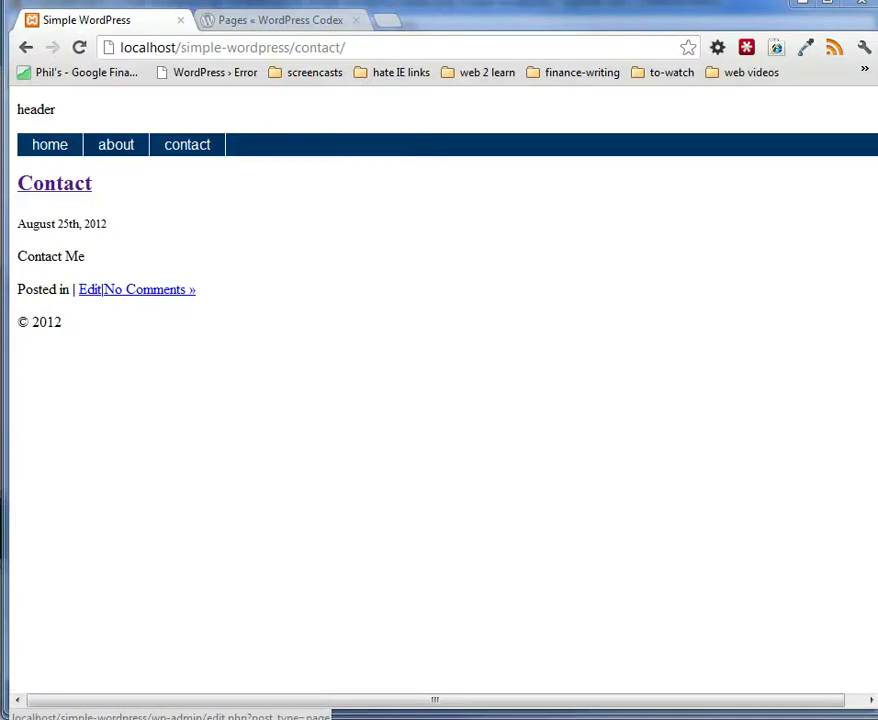
- Switch back to Sublime Text 2 to view the site's .htaccess file
key("alt+Tab")
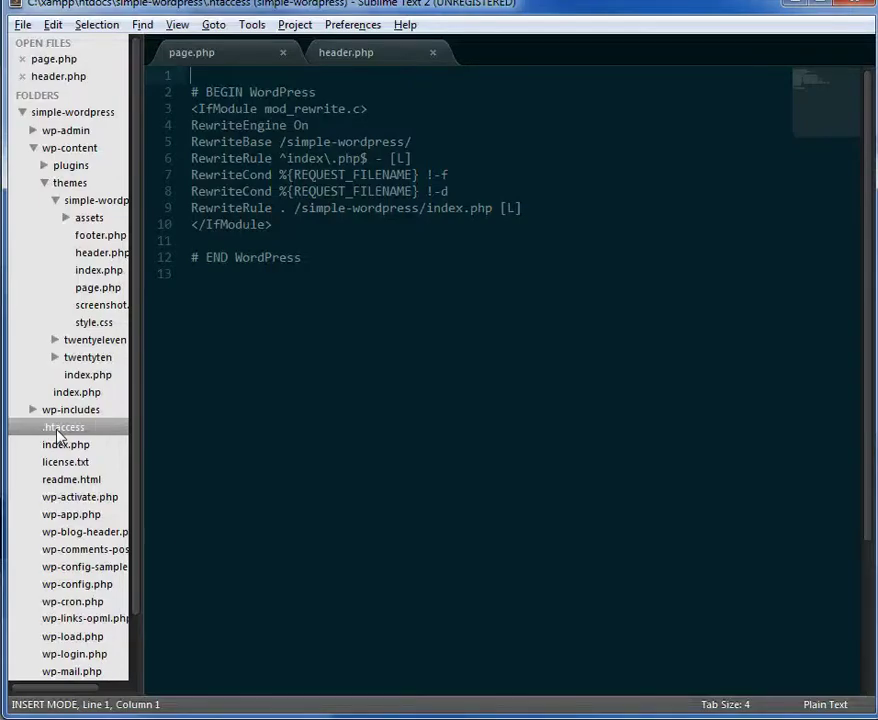